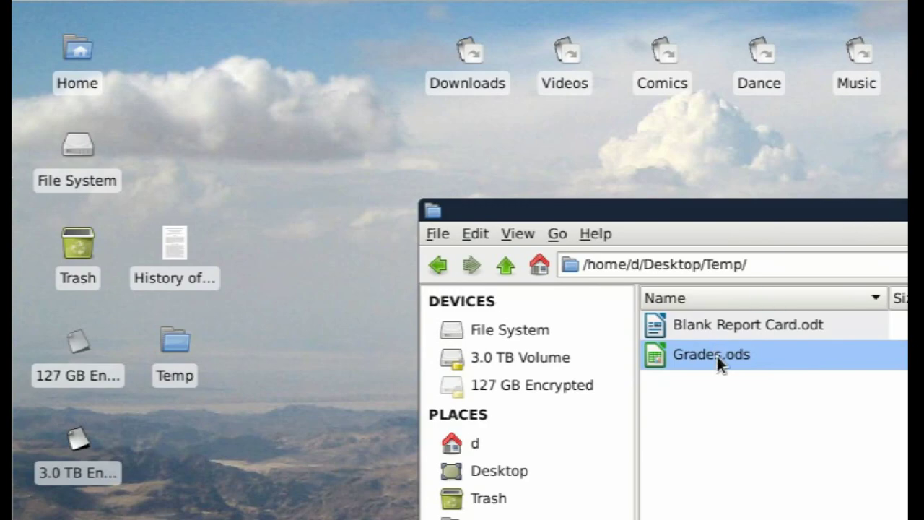
- Open Grades.ods and look over its Name, Number and grade columns C2:E11
{"action": "double_click", "coordinate": [717, 357]}
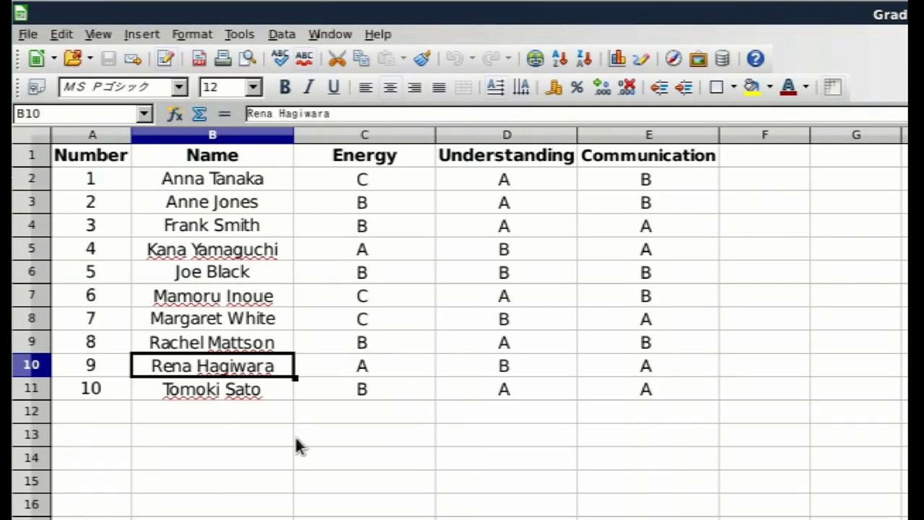
{"action": "left_click_drag", "start_coordinate": [201, 174], "coordinate": [189, 390]}
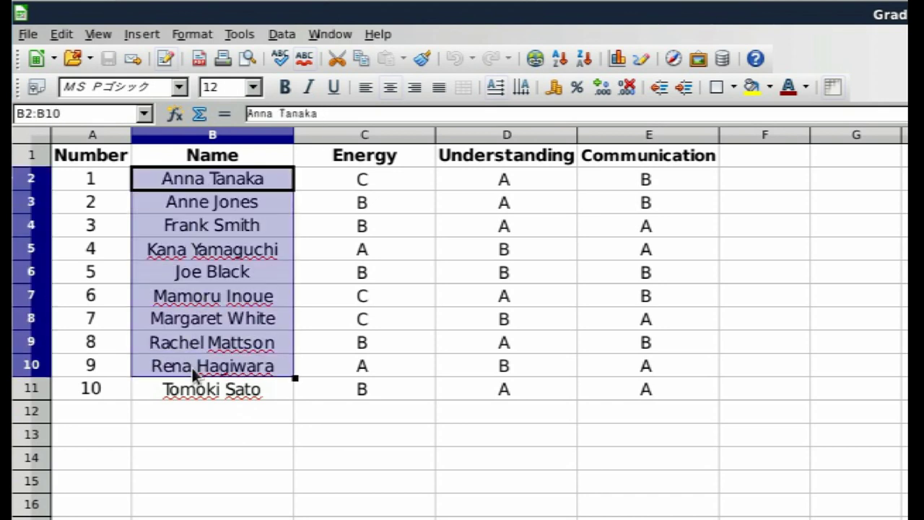
{"action": "left_click_drag", "start_coordinate": [72, 190], "coordinate": [90, 390]}
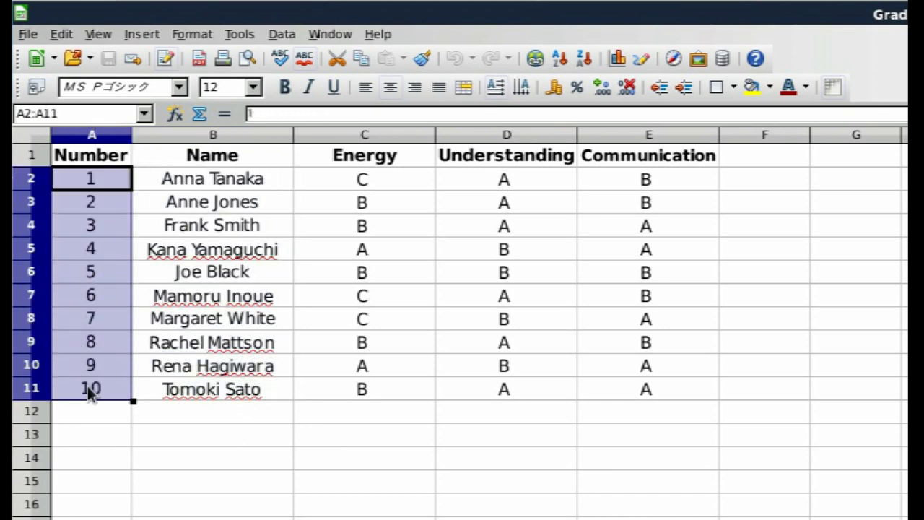
{"action": "left_click", "coordinate": [206, 418]}
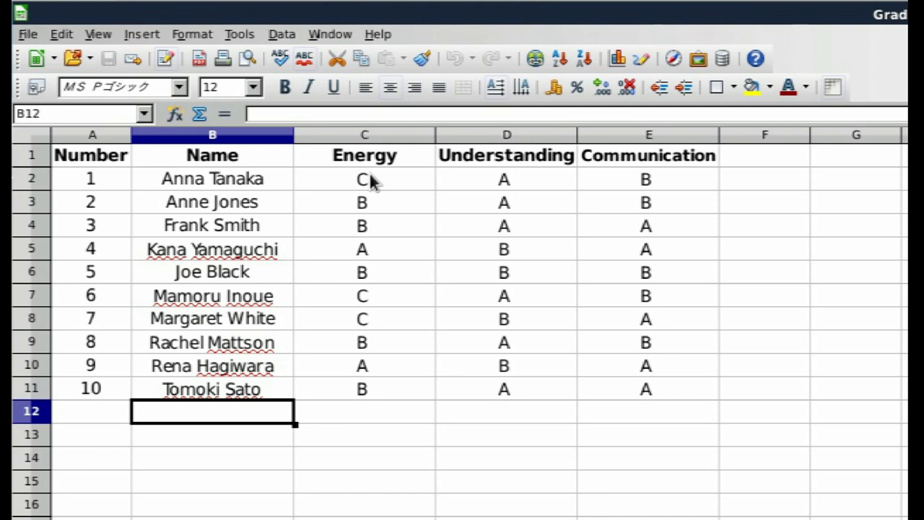
{"action": "left_click_drag", "start_coordinate": [371, 180], "coordinate": [645, 390]}
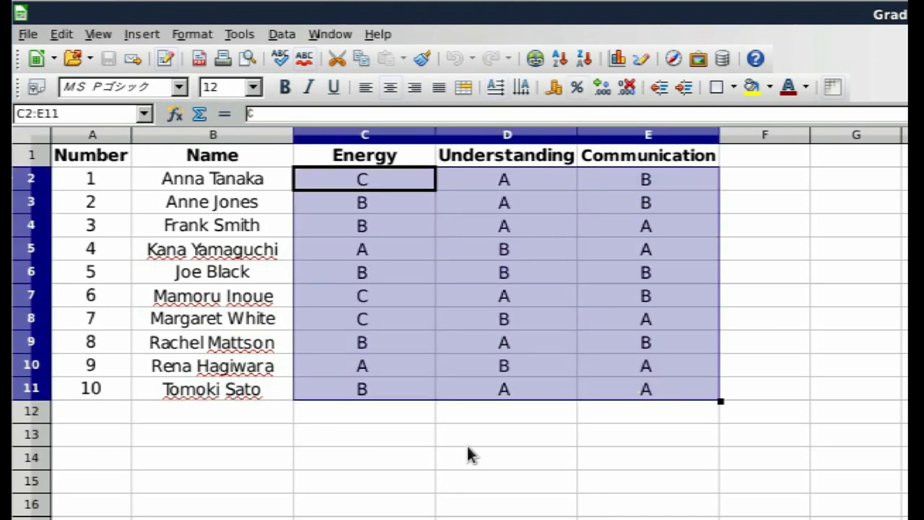
{"action": "left_click", "coordinate": [477, 414]}
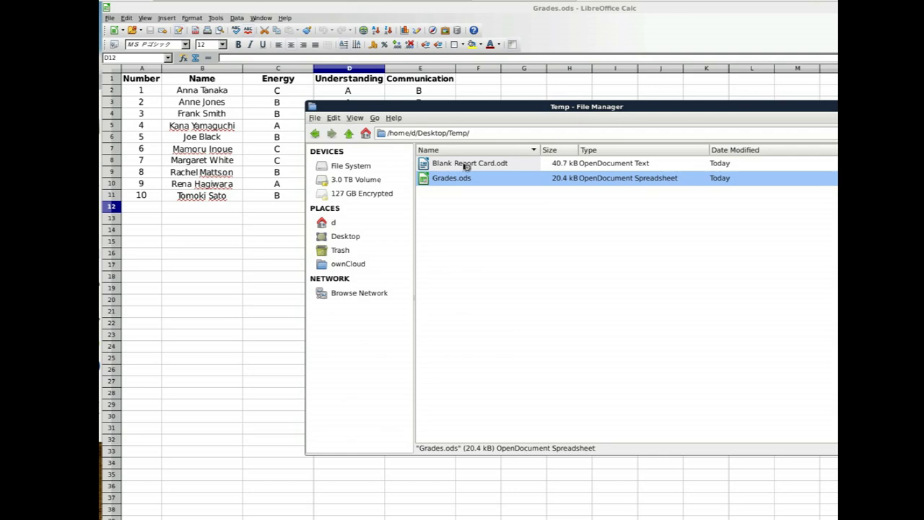
- Open Blank Report Card.odt and inspect its empty Name, Number, Energy, Understanding and Communication slots
{"action": "double_click", "coordinate": [466, 166]}
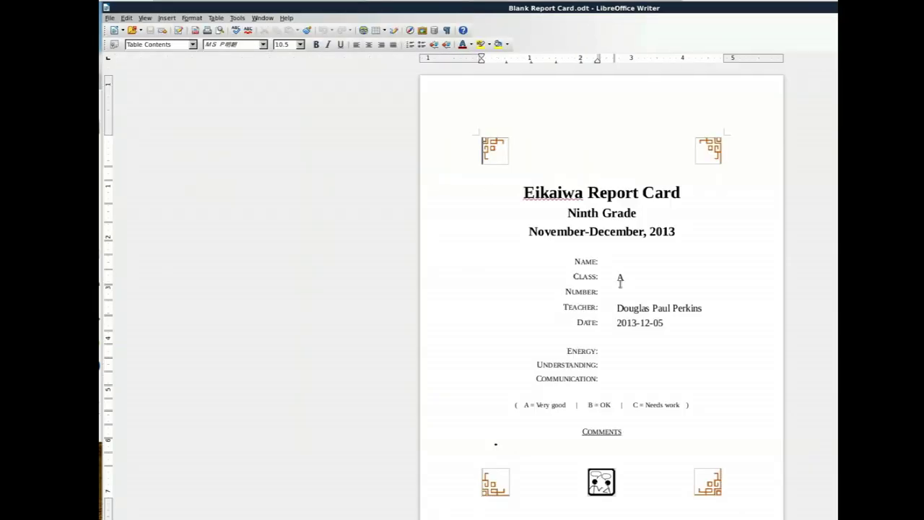
{"action": "left_click", "coordinate": [616, 261]}
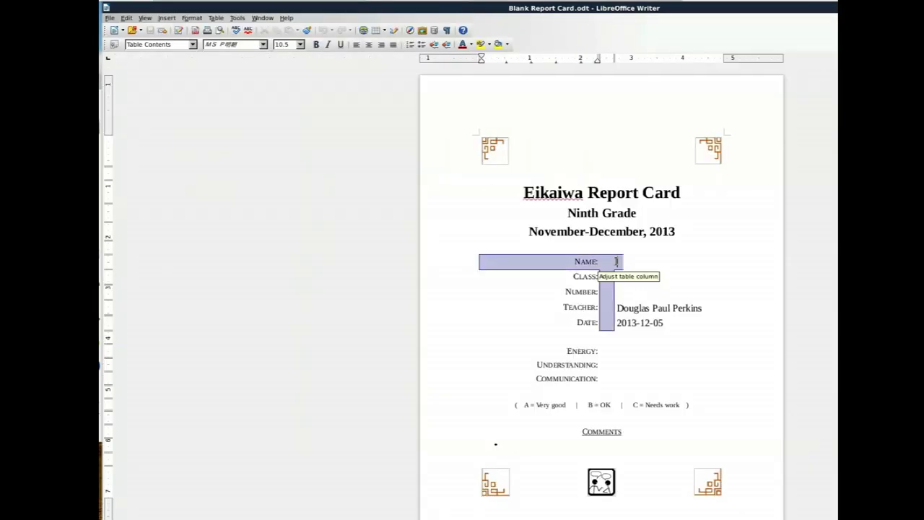
{"action": "left_click", "coordinate": [617, 263]}
{"action": "double_click", "coordinate": [581, 291]}
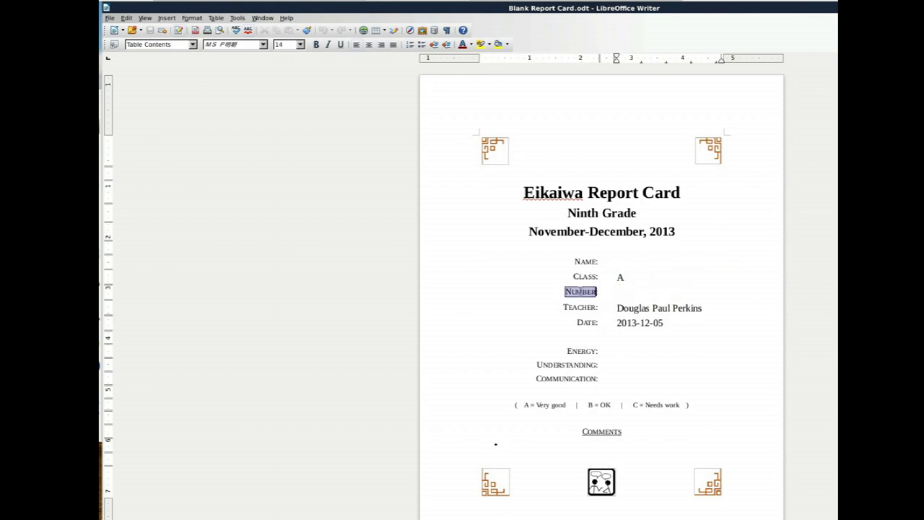
{"action": "double_click", "coordinate": [581, 352]}
{"action": "double_click", "coordinate": [567, 364]}
{"action": "double_click", "coordinate": [567, 379]}
{"action": "left_click", "coordinate": [645, 374]}
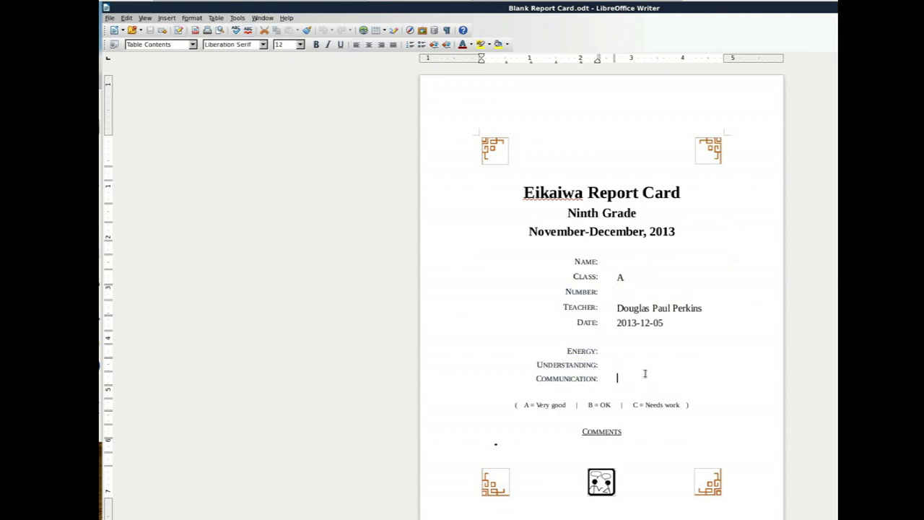
{"action": "left_click", "coordinate": [626, 258]}
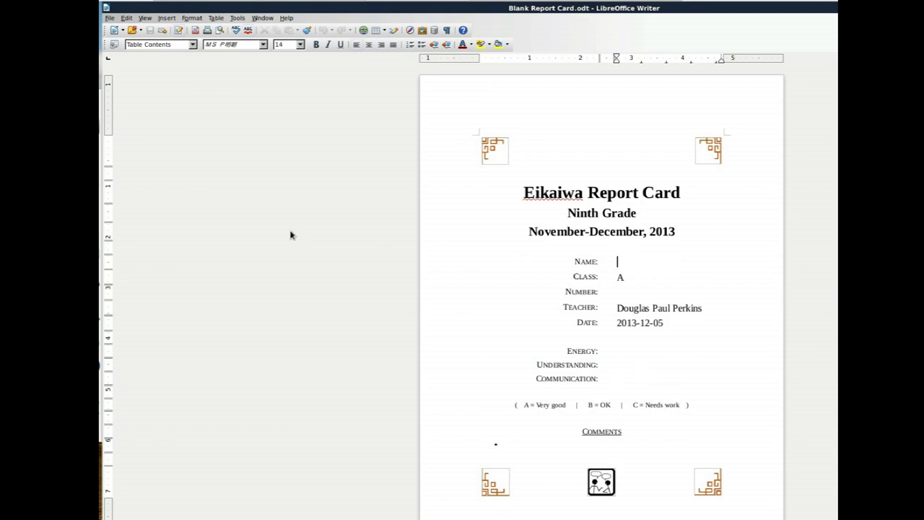
{"action": "left_click", "coordinate": [173, 20]}
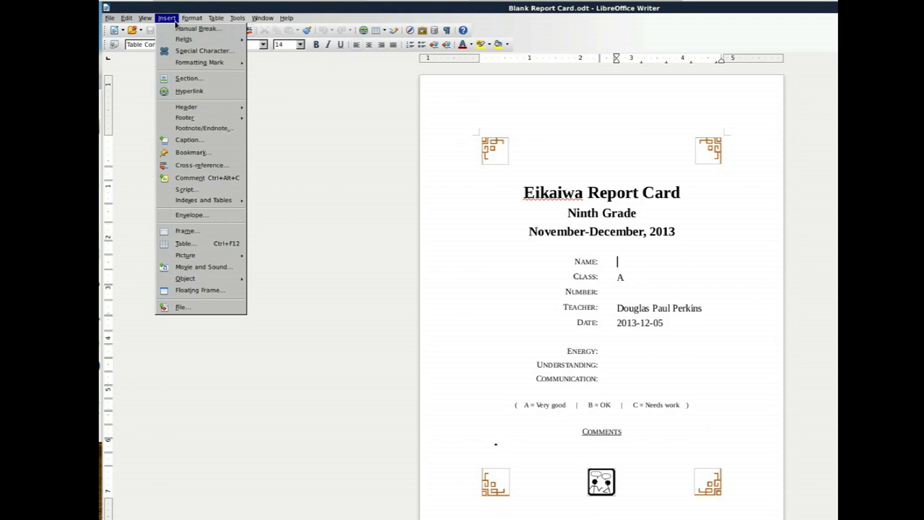
- Add Desktop/Temp/Grades.ods as a database source in the Fields dialog's Database tab
{"action": "left_click", "coordinate": [190, 167]}
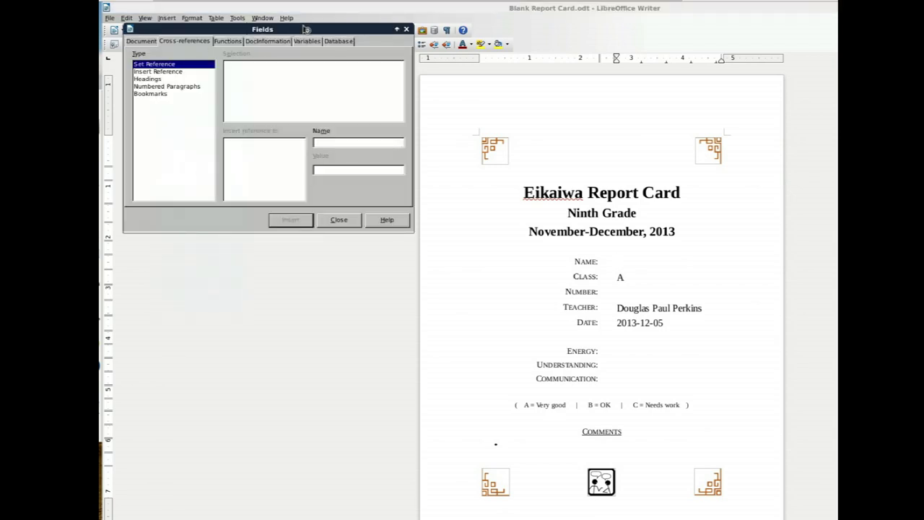
{"action": "left_click", "coordinate": [336, 41]}
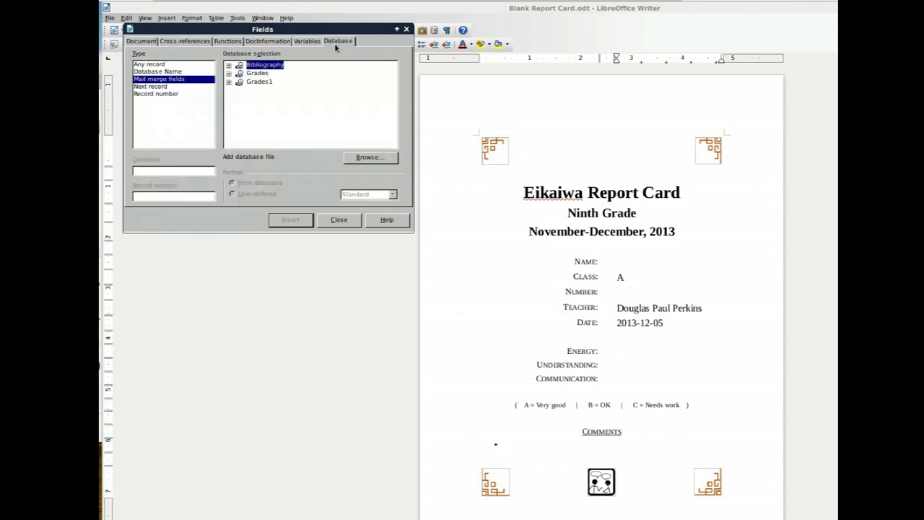
{"action": "left_click", "coordinate": [370, 157]}
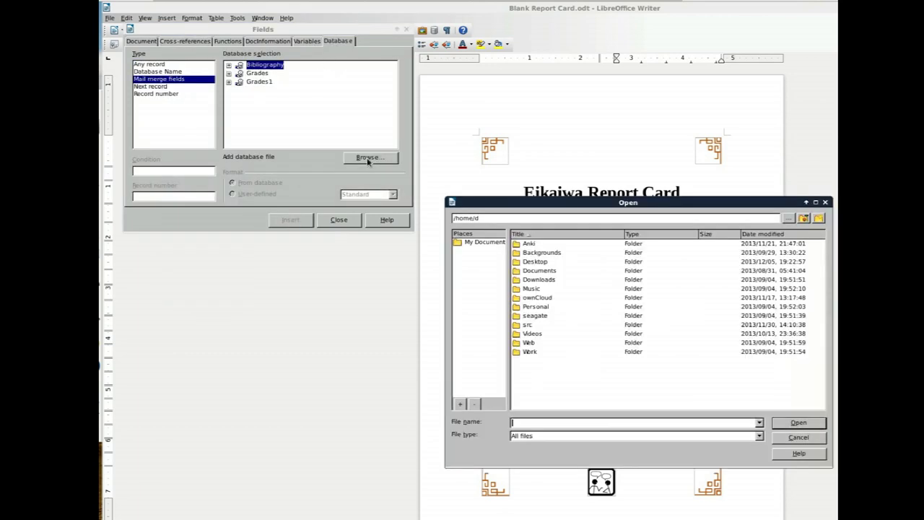
{"action": "double_click", "coordinate": [538, 264]}
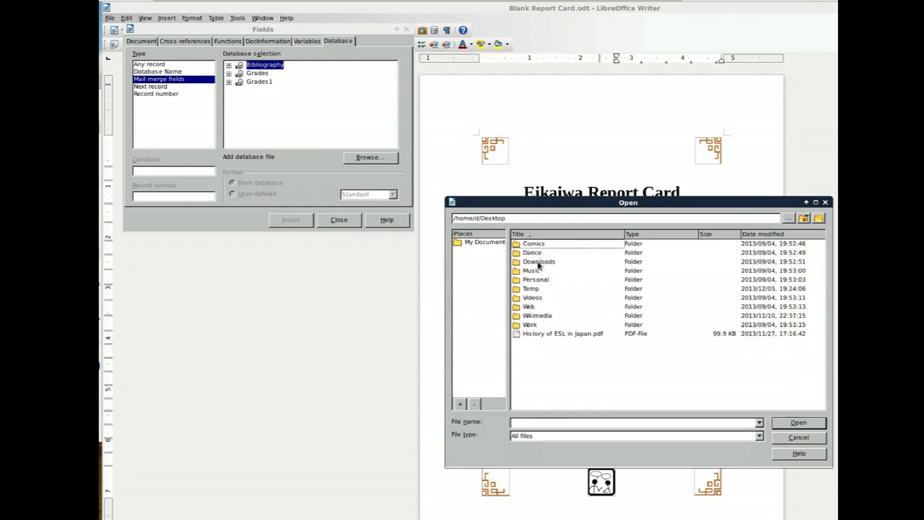
{"action": "double_click", "coordinate": [535, 289]}
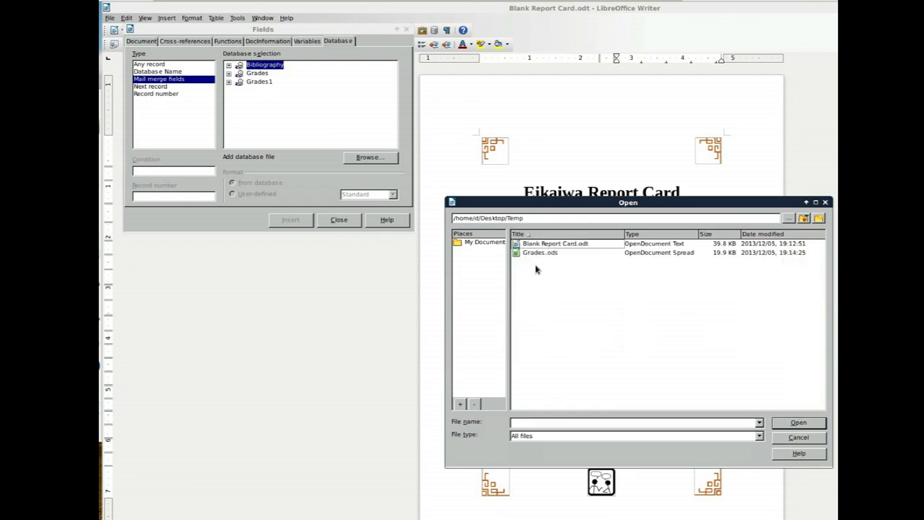
{"action": "left_click", "coordinate": [539, 253]}
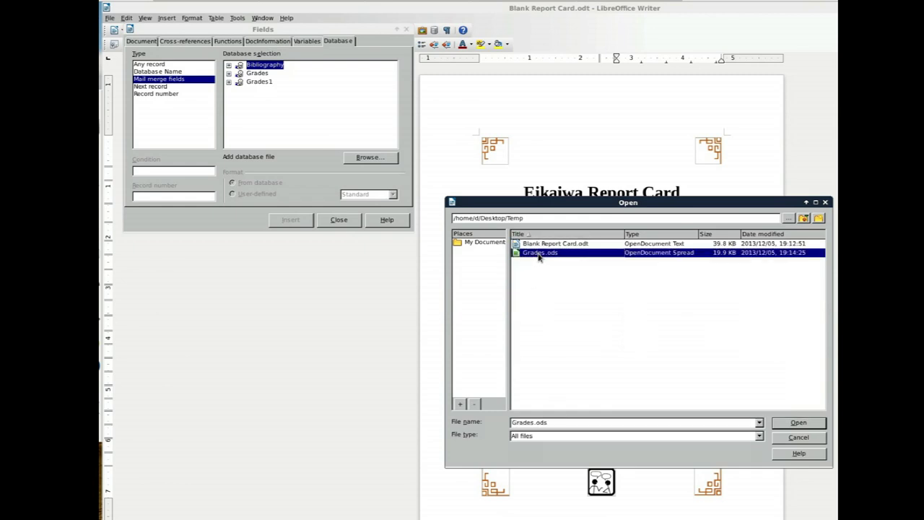
{"action": "double_click", "coordinate": [538, 255]}
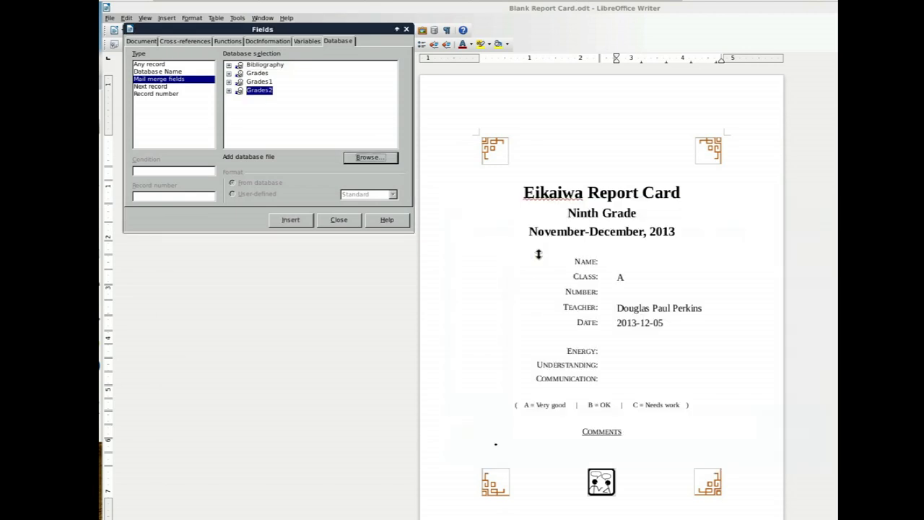
- From Grades2, insert the Name, Number and Energy fields beside their card labels
{"action": "left_click", "coordinate": [228, 91]}
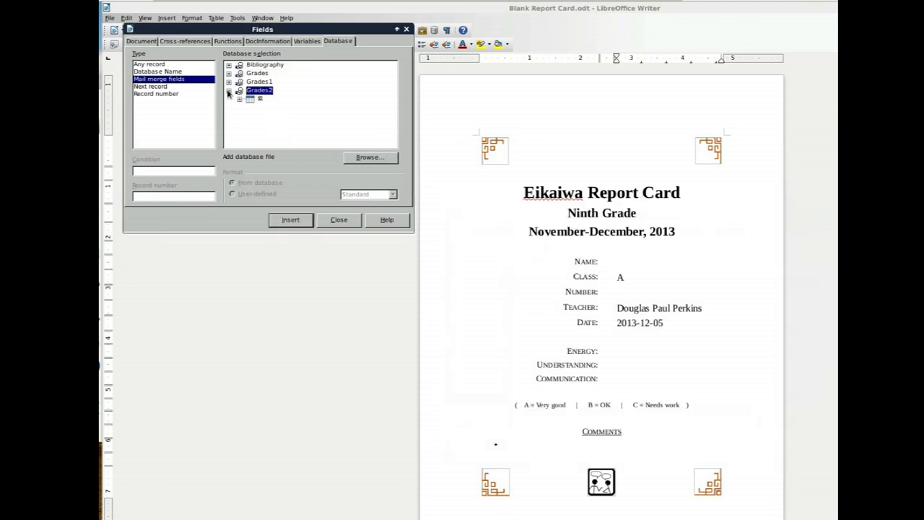
{"action": "left_click", "coordinate": [240, 99]}
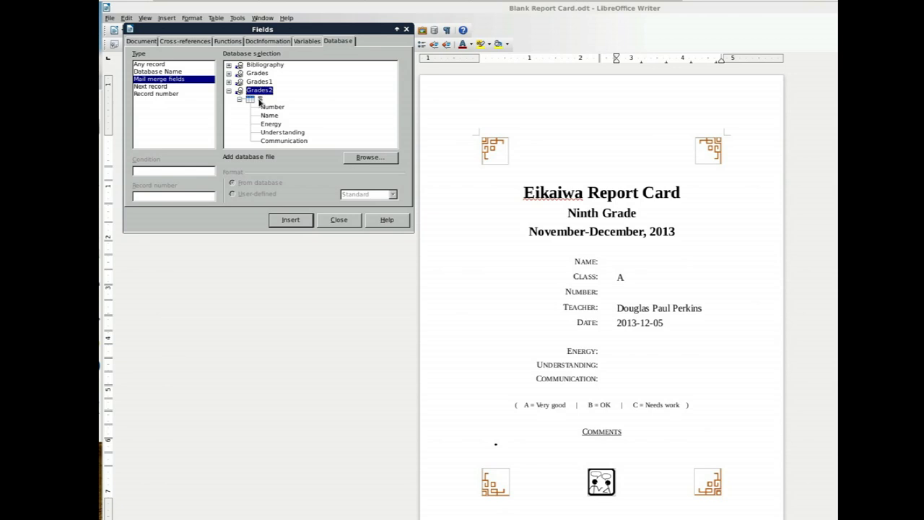
{"action": "left_click", "coordinate": [271, 117]}
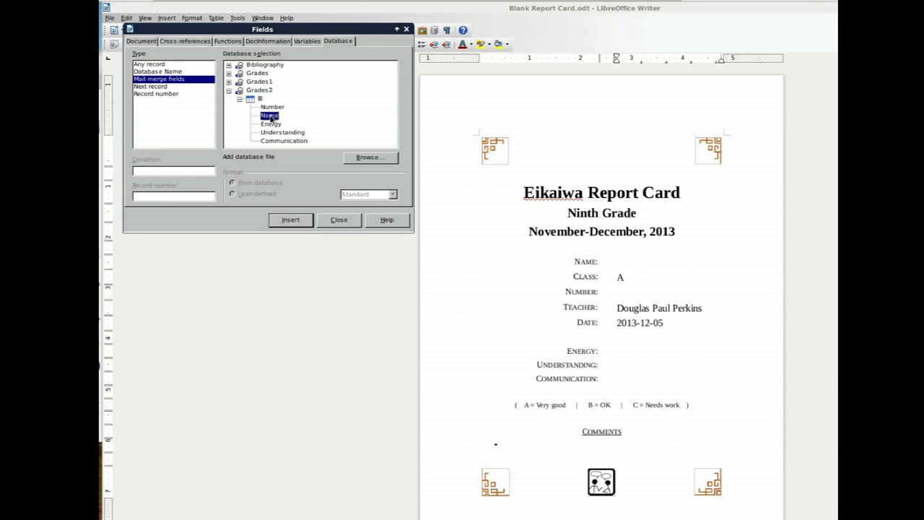
{"action": "left_click", "coordinate": [293, 224]}
{"action": "left_click", "coordinate": [635, 292]}
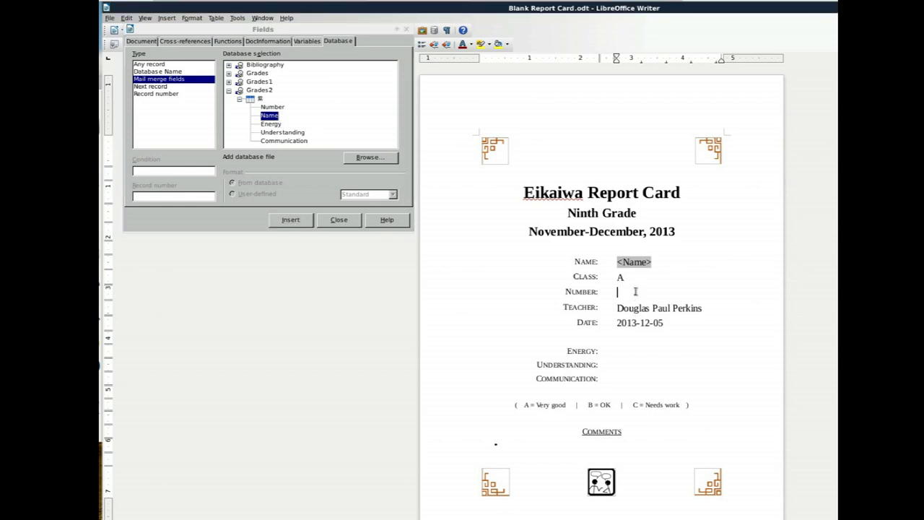
{"action": "left_click", "coordinate": [273, 107]}
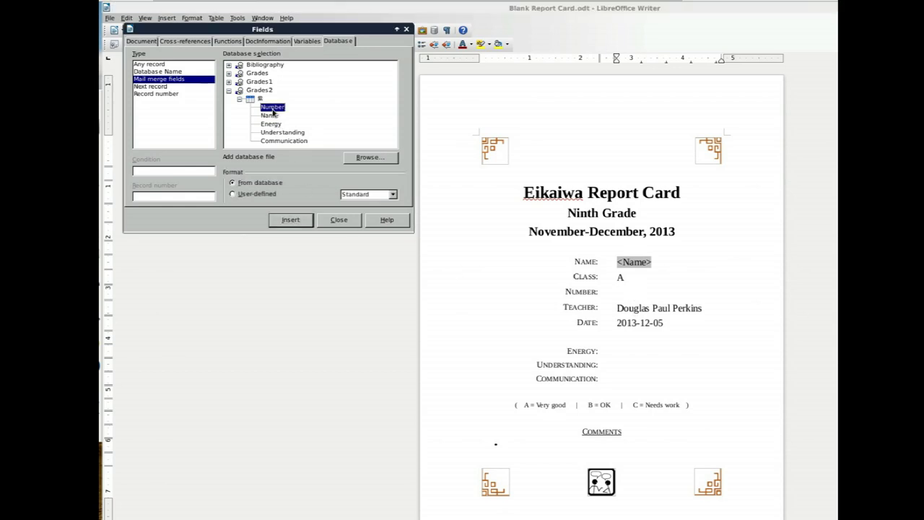
{"action": "left_click", "coordinate": [290, 222]}
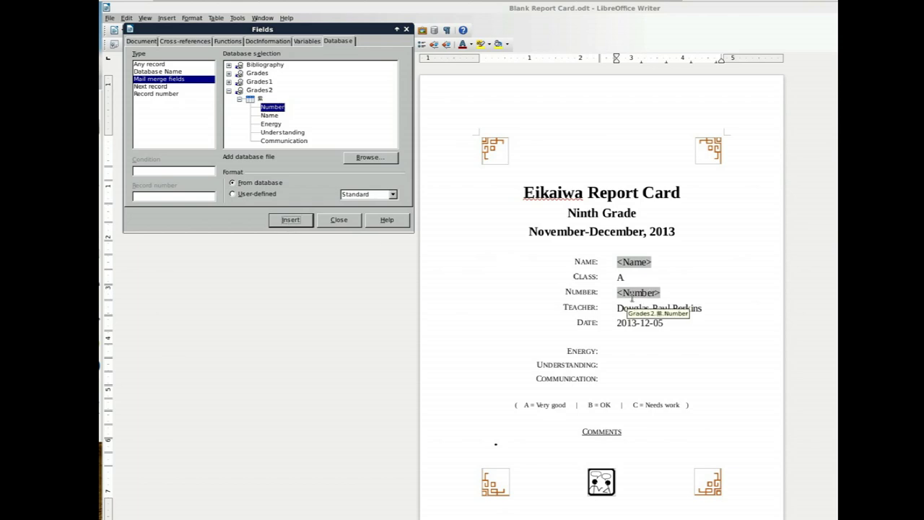
{"action": "left_click", "coordinate": [271, 124]}
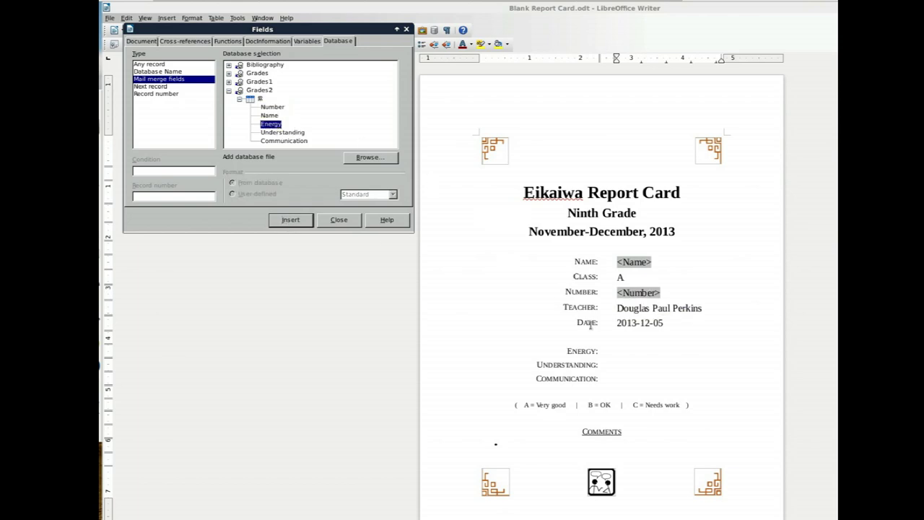
{"action": "left_click", "coordinate": [630, 352]}
{"action": "left_click", "coordinate": [291, 219]}
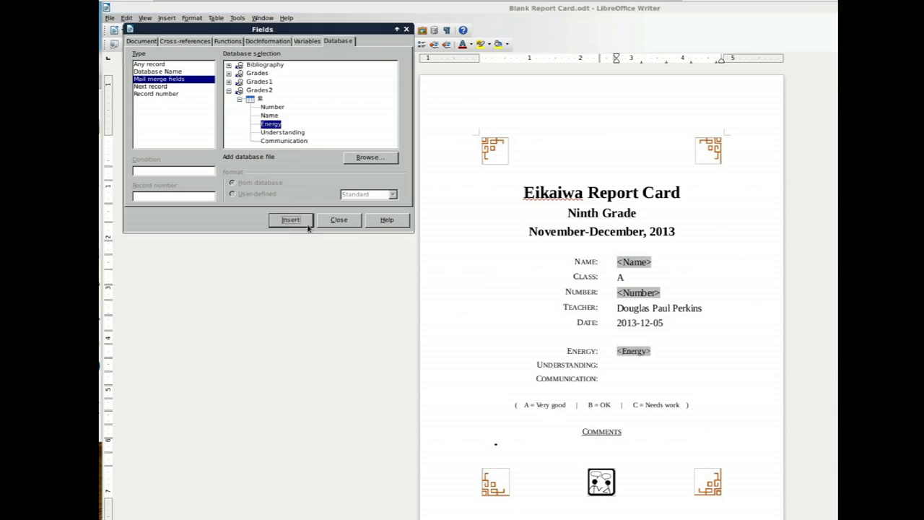
- Insert the Understanding and Communication fields, check the spreadsheet columns, and close the Fields dialog
{"action": "left_click", "coordinate": [620, 365]}
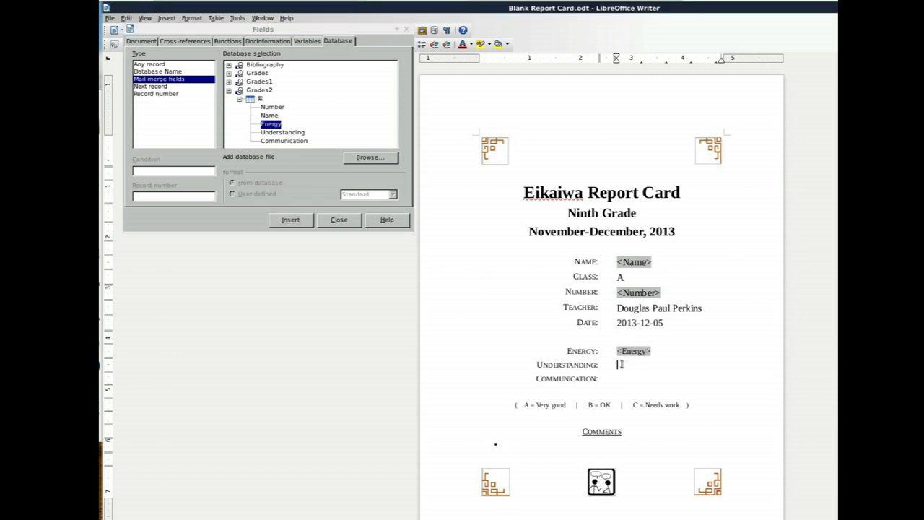
{"action": "left_click", "coordinate": [280, 133]}
{"action": "left_click", "coordinate": [289, 219]}
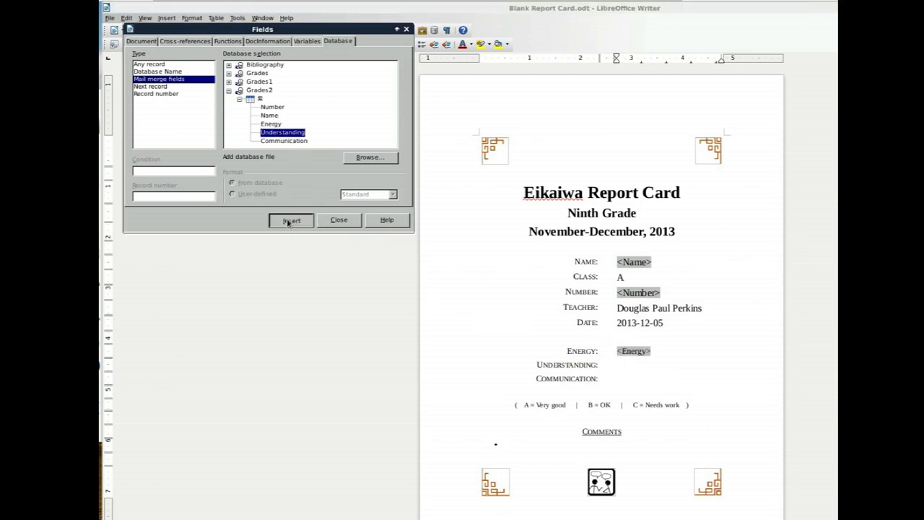
{"action": "left_click", "coordinate": [633, 376]}
{"action": "left_click", "coordinate": [285, 141]}
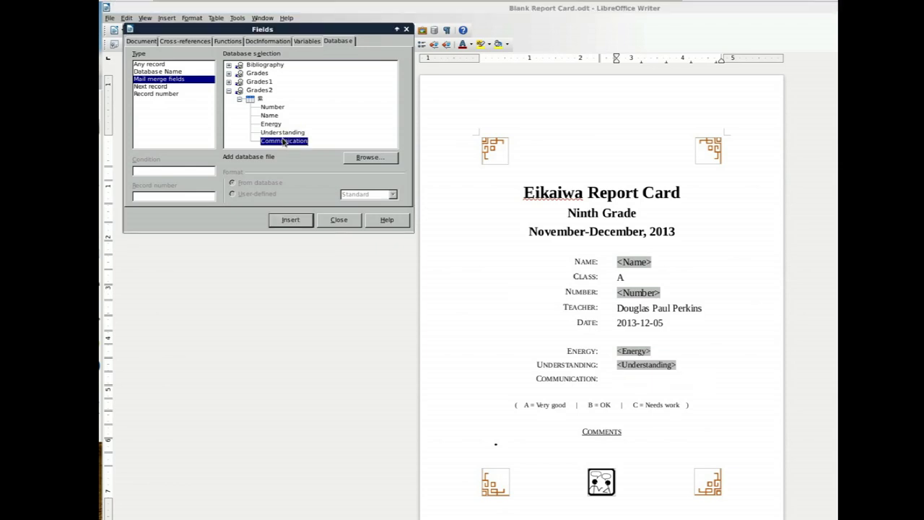
{"action": "left_click", "coordinate": [289, 220]}
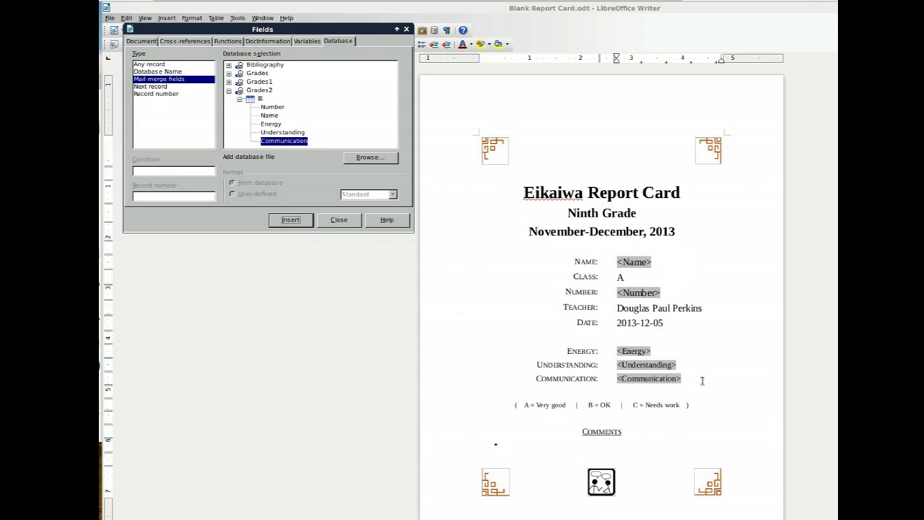
{"action": "key", "text": "alt+Tab"}
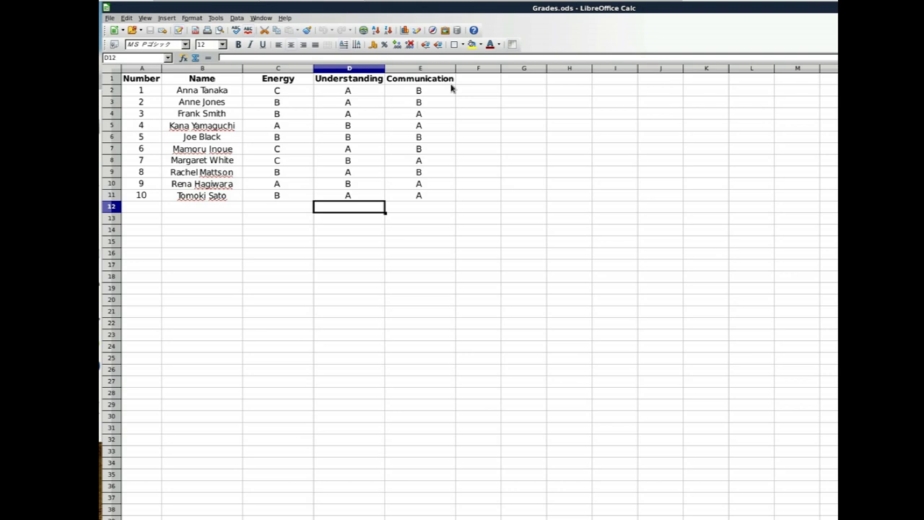
{"action": "key", "text": "alt+Tab"}
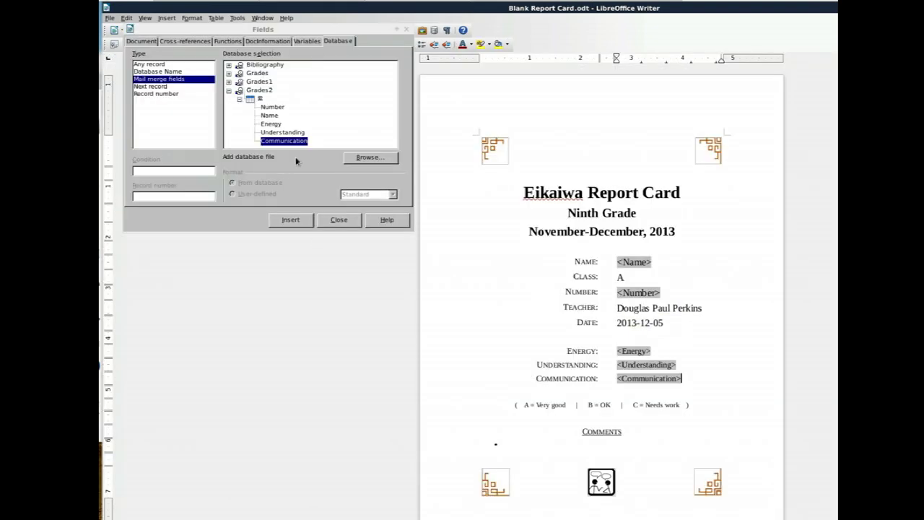
{"action": "left_click", "coordinate": [341, 223]}
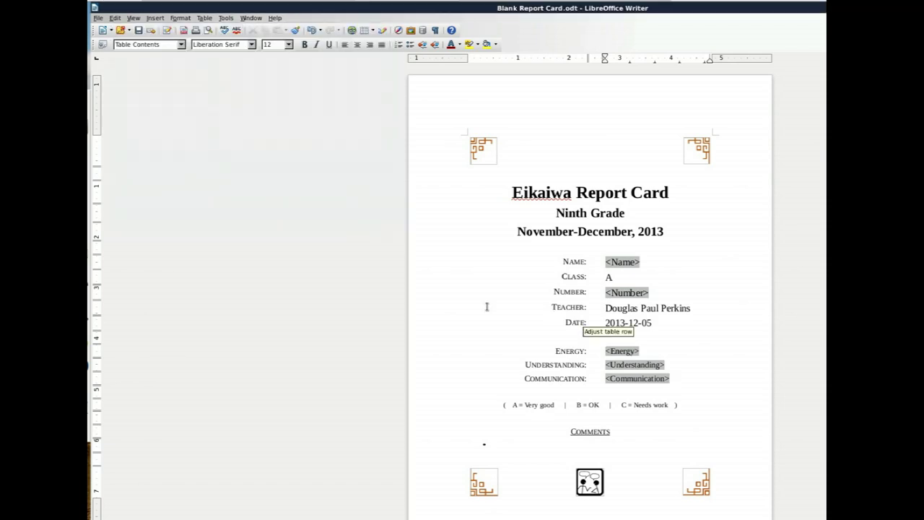
- Run the Mail Merge Wizard on the current document through to the Personalize document step
{"action": "left_click", "coordinate": [227, 18]}
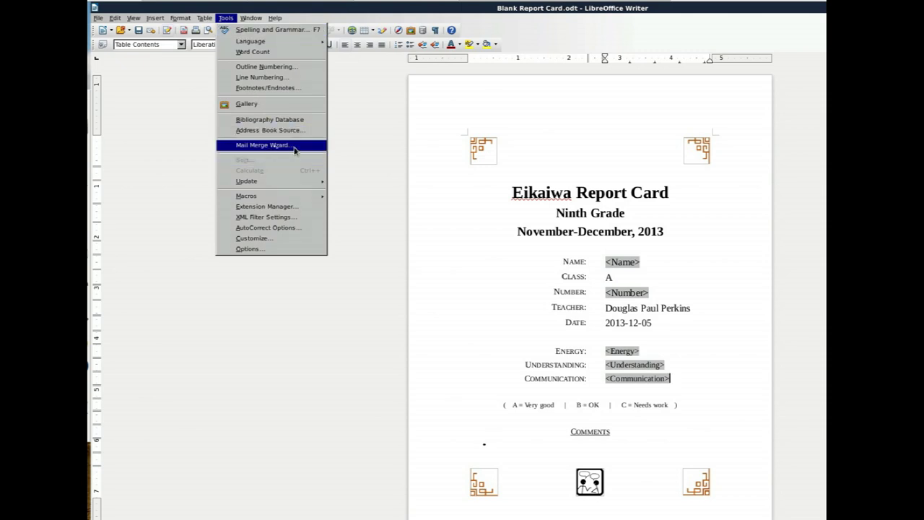
{"action": "left_click", "coordinate": [295, 150]}
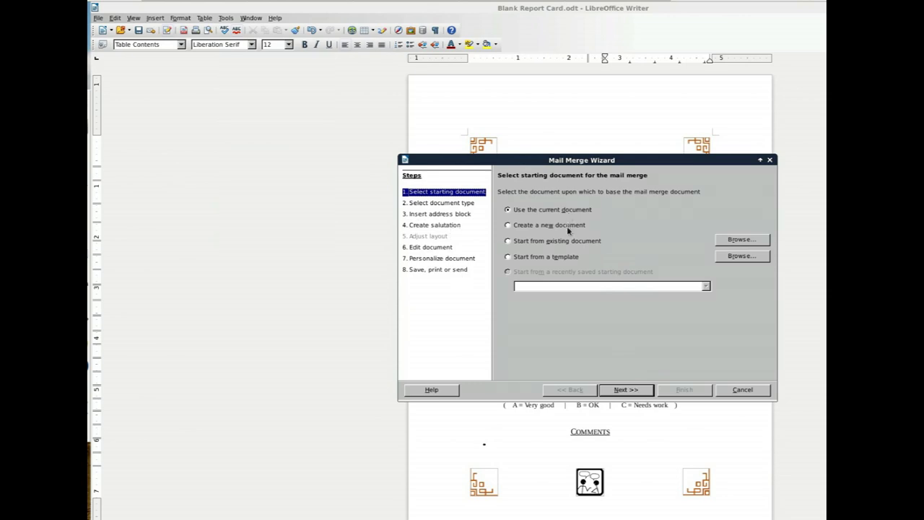
{"action": "left_click", "coordinate": [613, 390]}
{"action": "left_click", "coordinate": [613, 391]}
{"action": "left_click", "coordinate": [613, 391]}
{"action": "left_click", "coordinate": [614, 390]}
{"action": "left_click", "coordinate": [614, 390]}
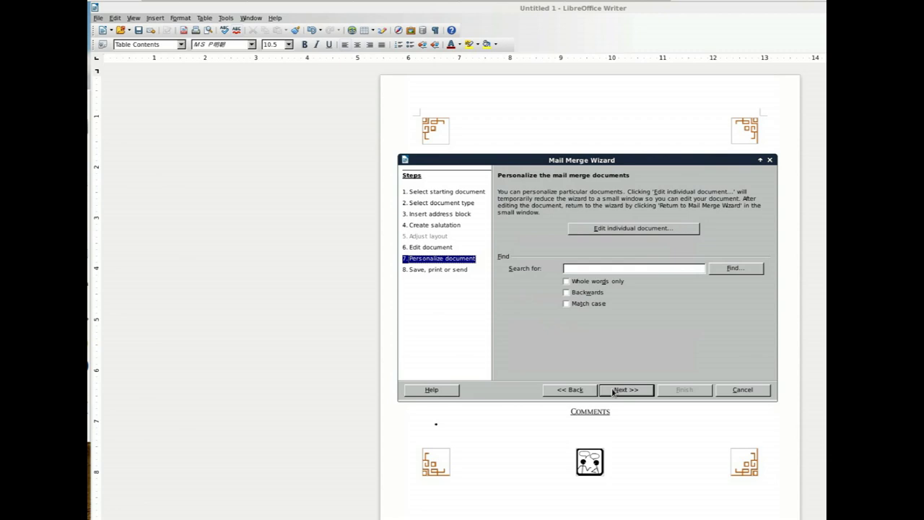
- Save the merged output as a single document named Report Cards and finish the wizard
{"action": "left_click", "coordinate": [613, 391]}
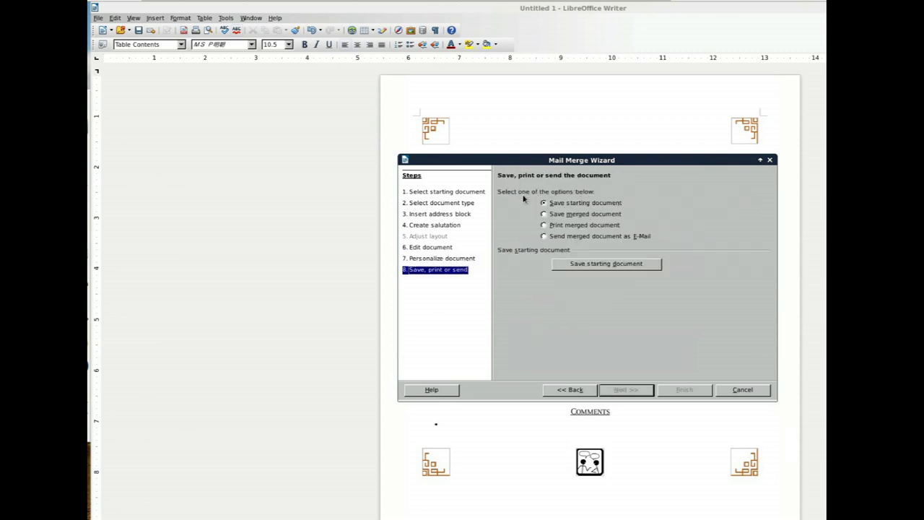
{"action": "left_click", "coordinate": [545, 215]}
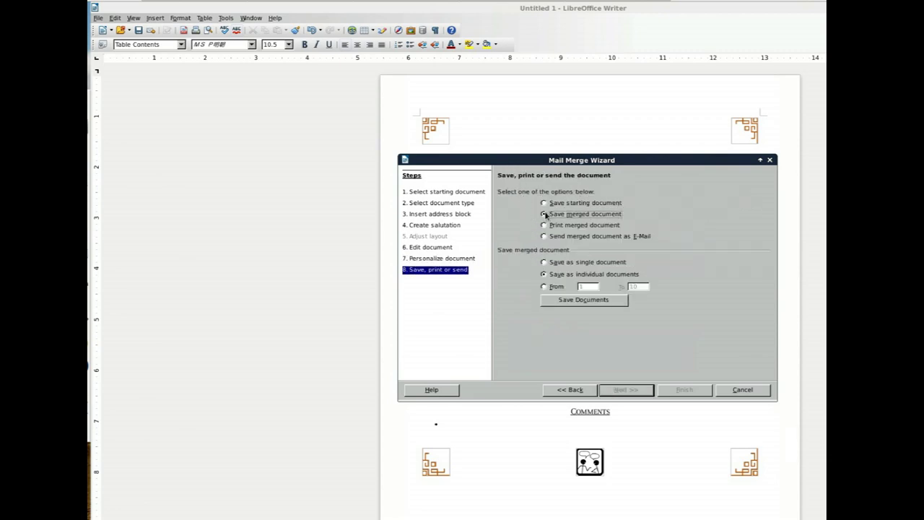
{"action": "left_click", "coordinate": [544, 263]}
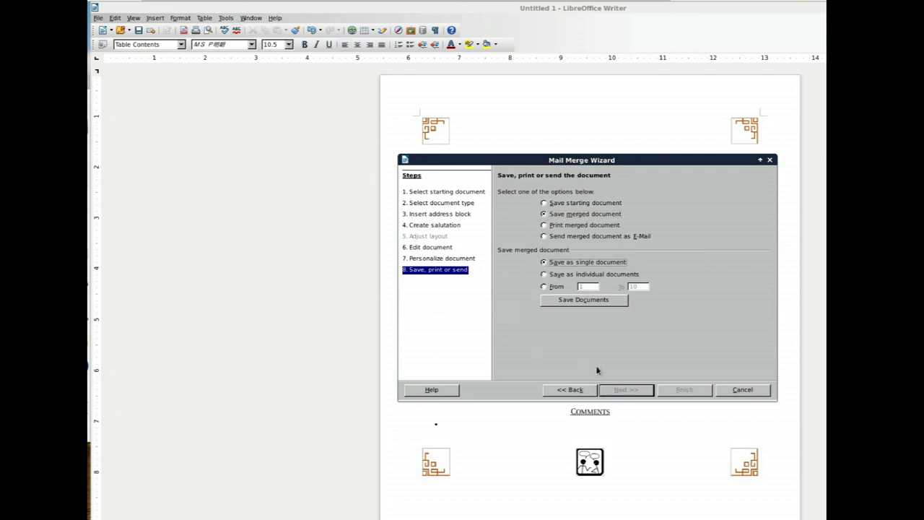
{"action": "left_click", "coordinate": [585, 301]}
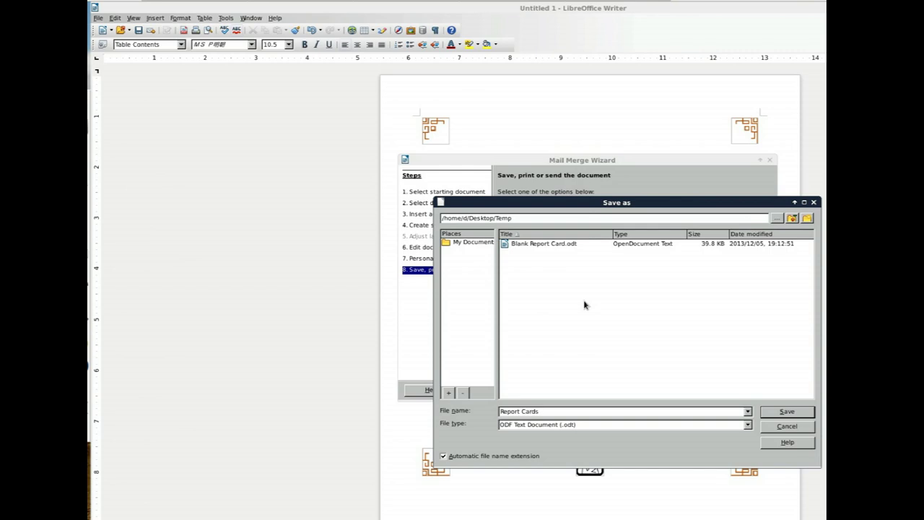
{"action": "left_click", "coordinate": [784, 416]}
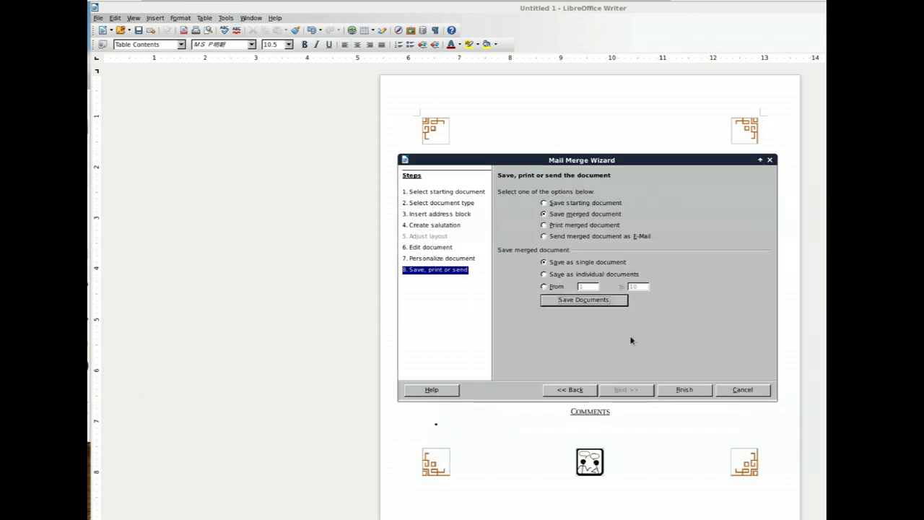
{"action": "left_click", "coordinate": [692, 390]}
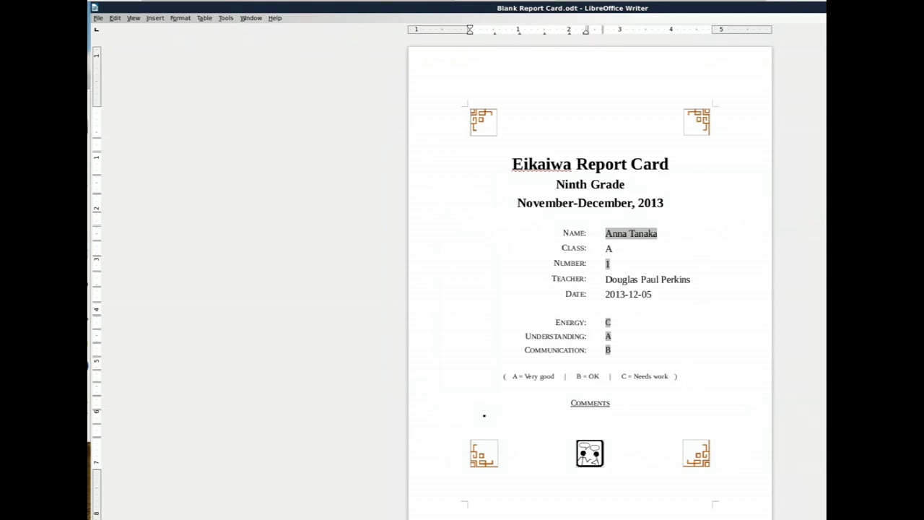
- Close the template without saving, then open Report Cards.odt from the Temp folder
{"action": "key", "text": "ctrl+w"}
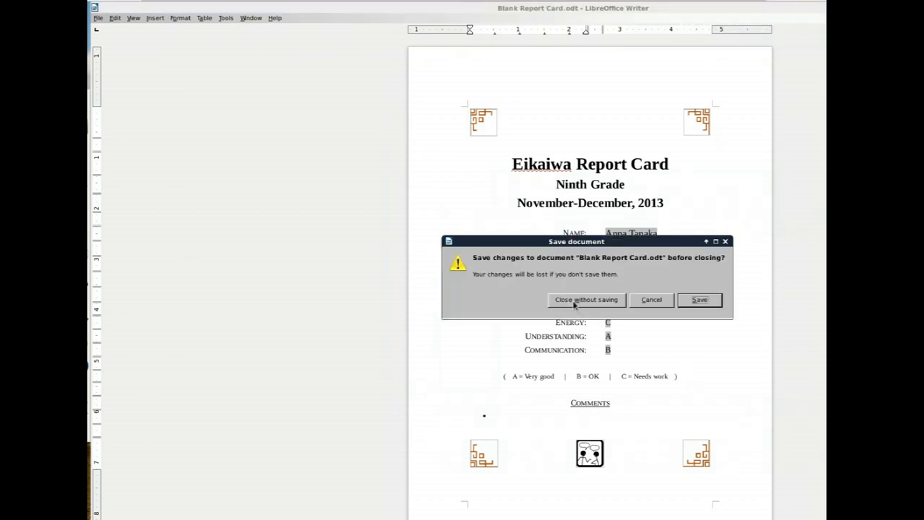
{"action": "left_click", "coordinate": [575, 299]}
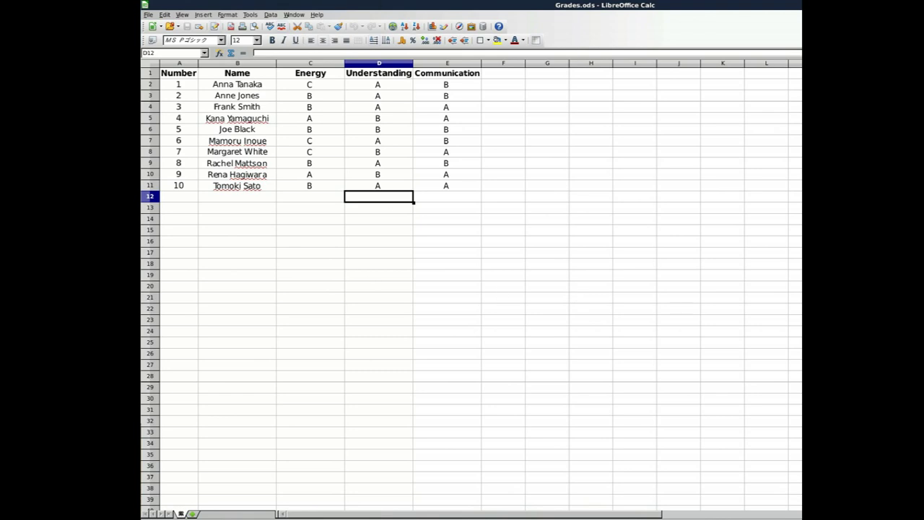
{"action": "left_click", "coordinate": [497, 230]}
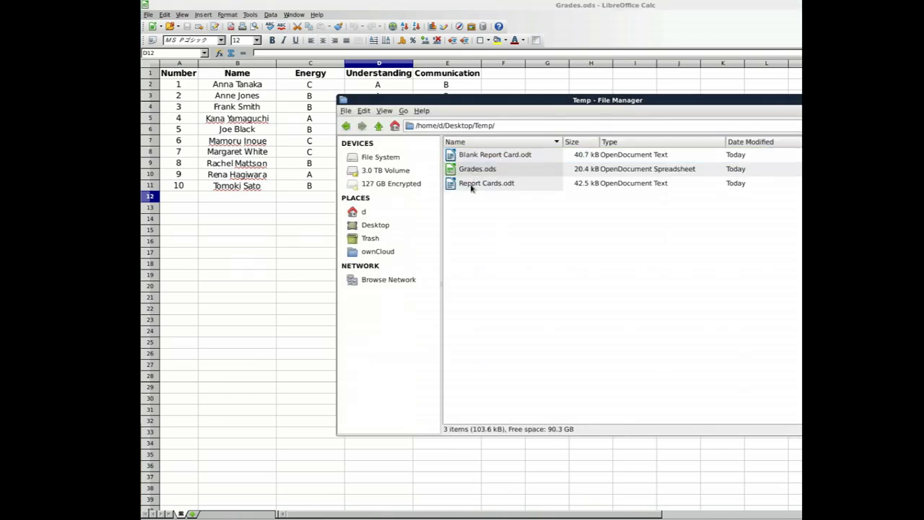
{"action": "left_click", "coordinate": [508, 186]}
{"action": "double_click", "coordinate": [494, 186]}
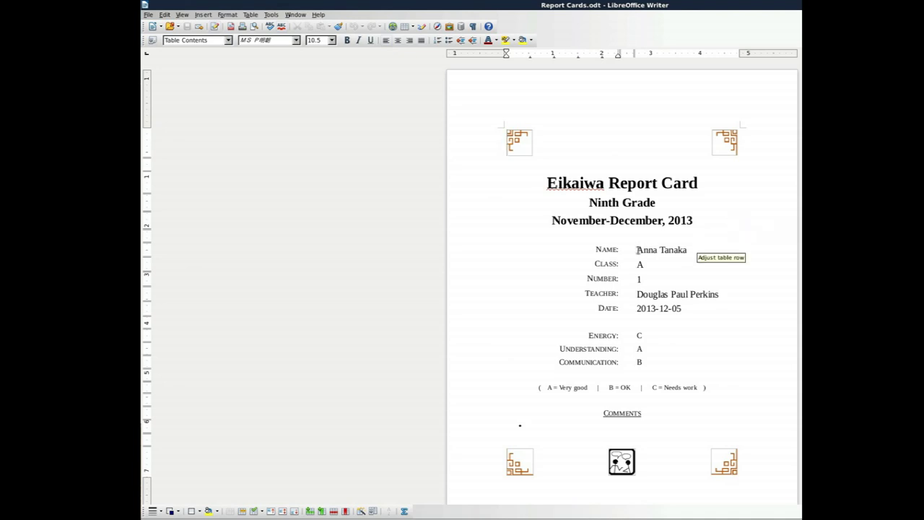
- Compare the first card's name and grades with cells C2:E2 in Grades.ods
{"action": "left_click_drag", "start_coordinate": [637, 249], "coordinate": [688, 251]}
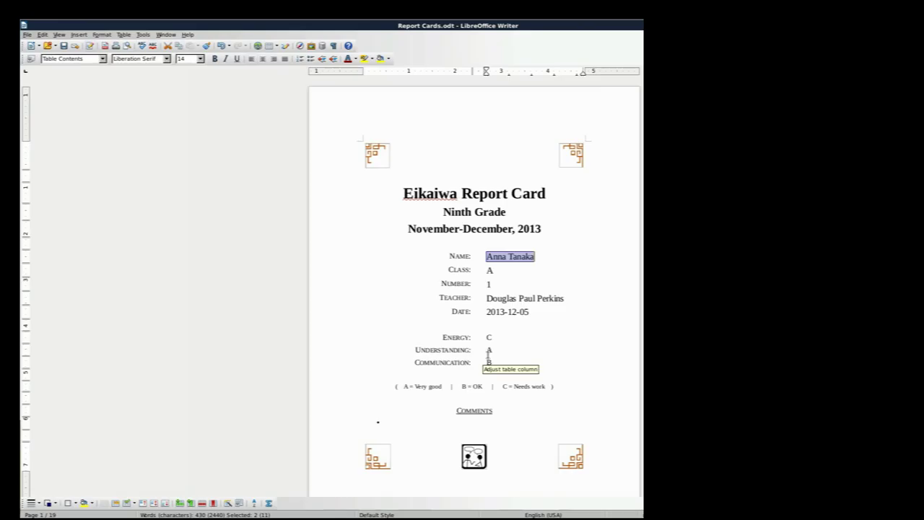
{"action": "key", "text": "Right"}
{"action": "key", "text": "alt+Tab"}
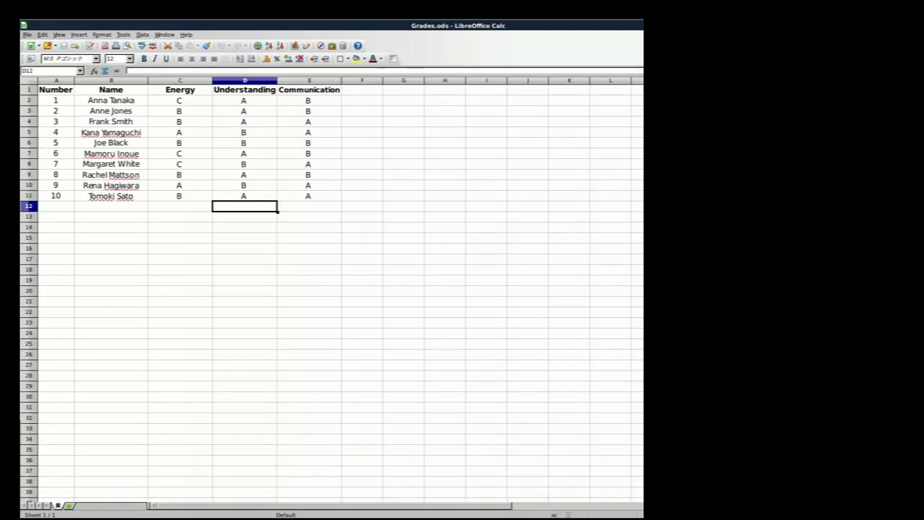
{"action": "left_click_drag", "start_coordinate": [170, 103], "coordinate": [293, 107]}
{"action": "key", "text": "ctrl+c"}
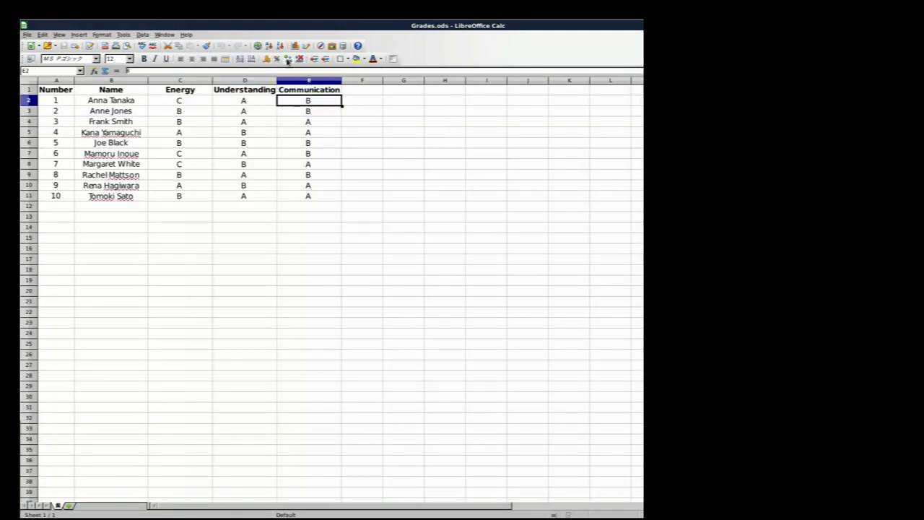
{"action": "key", "text": "alt+Tab"}
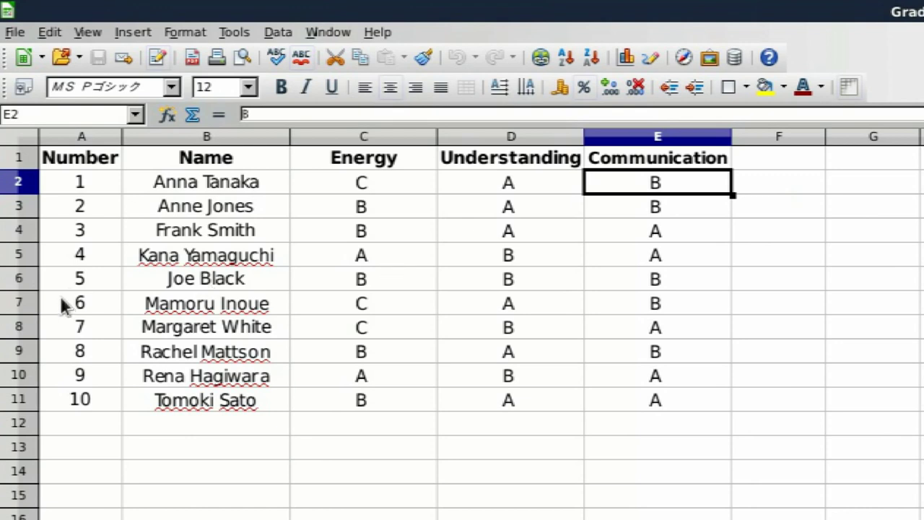
- Check row 7's number and grades C, A, B against student 6's report card
{"action": "left_click", "coordinate": [64, 303]}
{"action": "left_click", "coordinate": [362, 303]}
{"action": "left_click", "coordinate": [531, 303]}
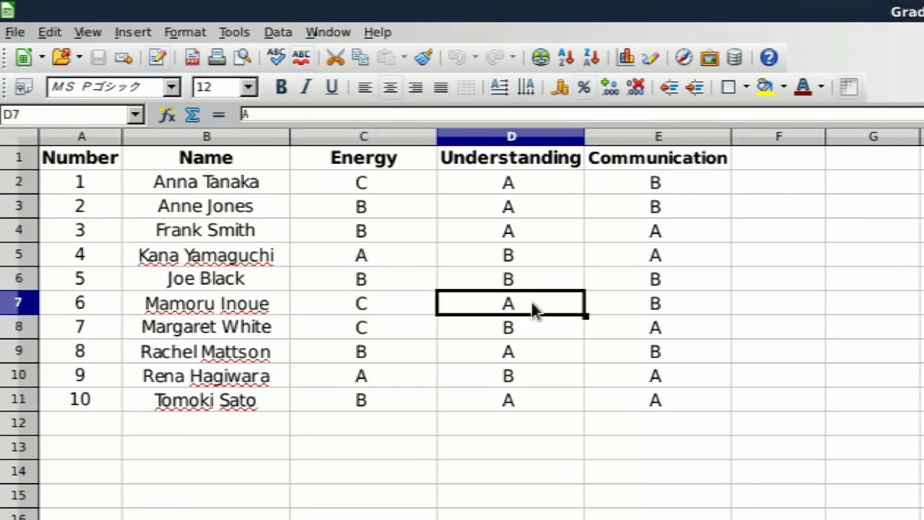
{"action": "left_click", "coordinate": [703, 297]}
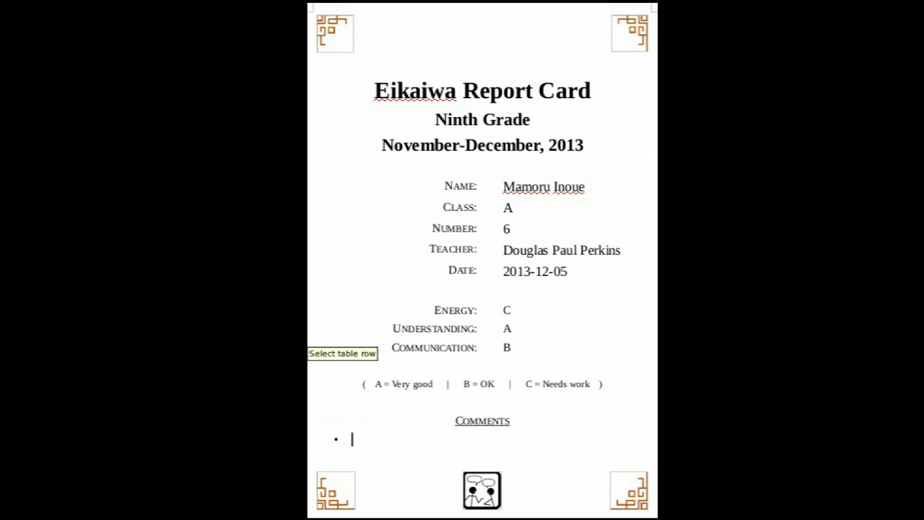
{"action": "left_click", "coordinate": [353, 439]}
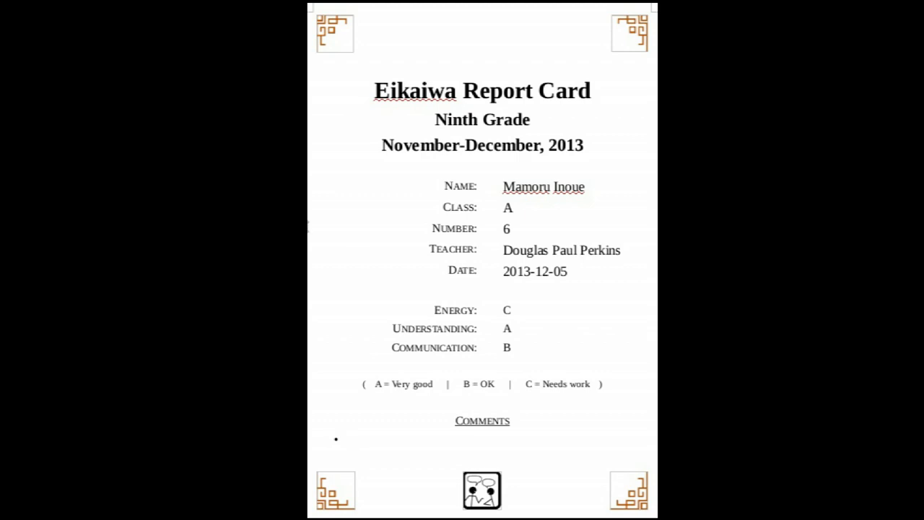